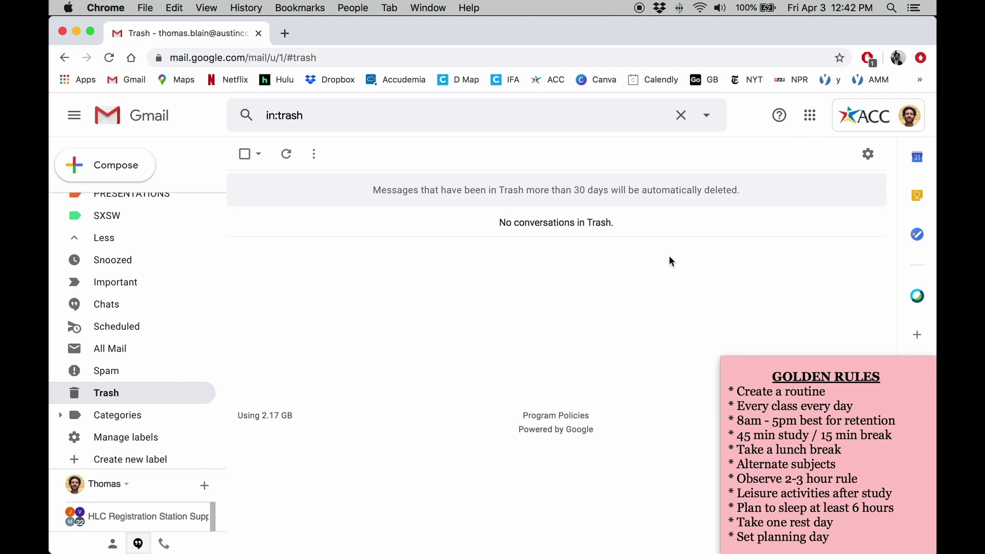
Open Google Calendar from Gmail's apps grid in a new tab
click(810, 116)
click(815, 175)
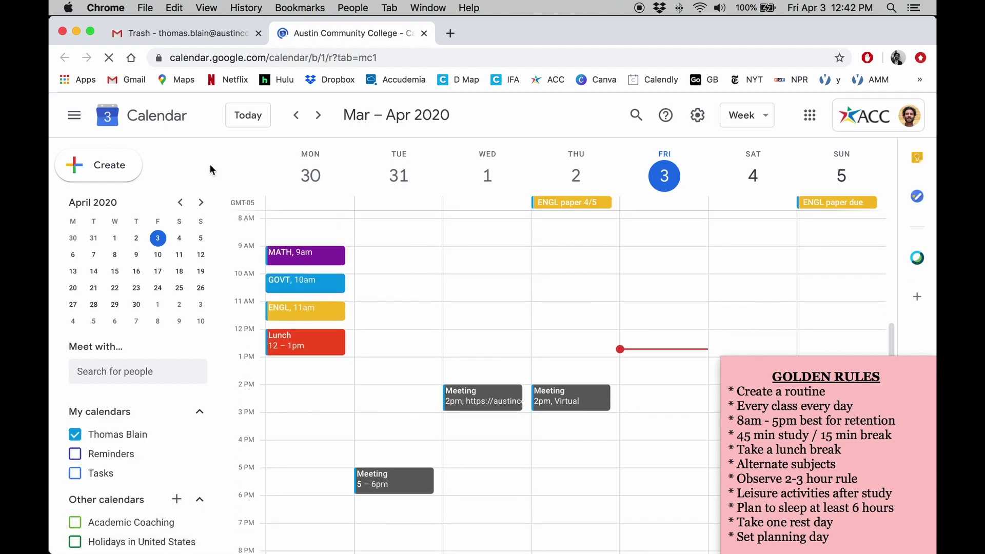
Create a HIST event on Monday March 30, 1:00–1:45pm, and open its full event editor
click(107, 168)
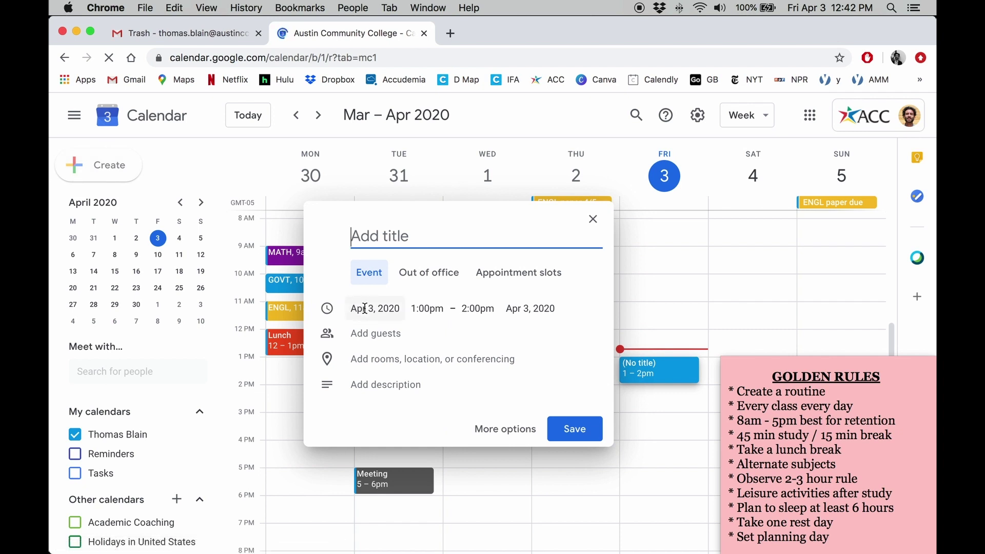
click(367, 311)
click(370, 373)
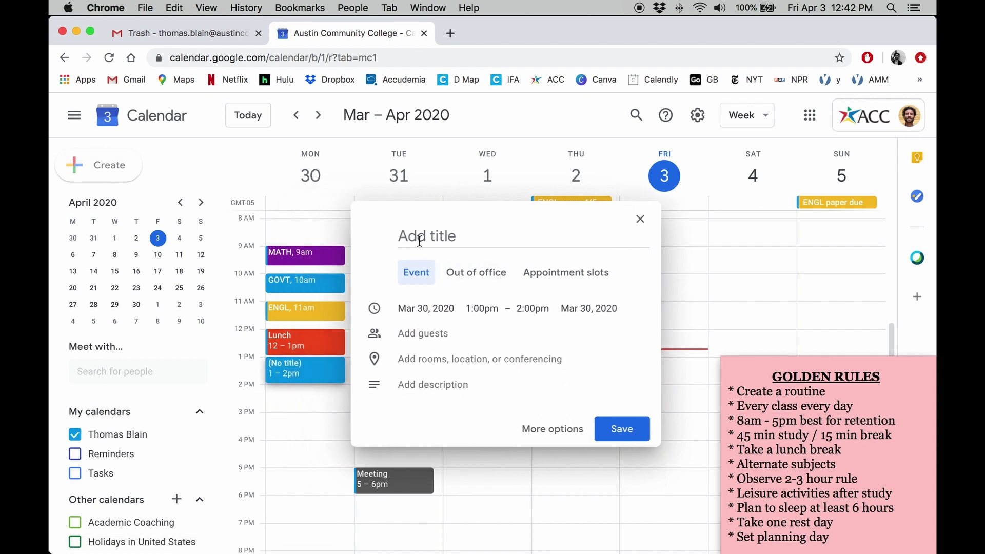
click(425, 235)
text(HIST)
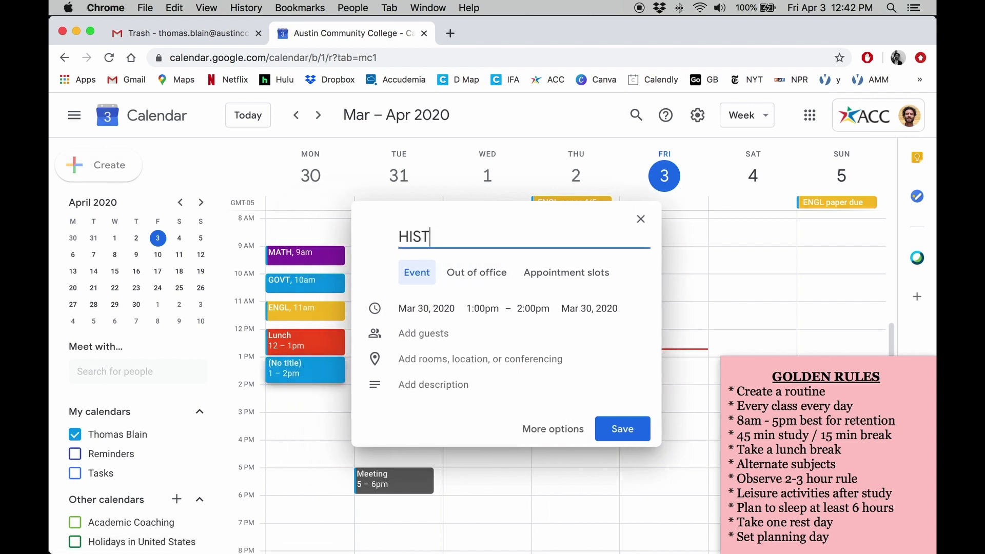
click(540, 306)
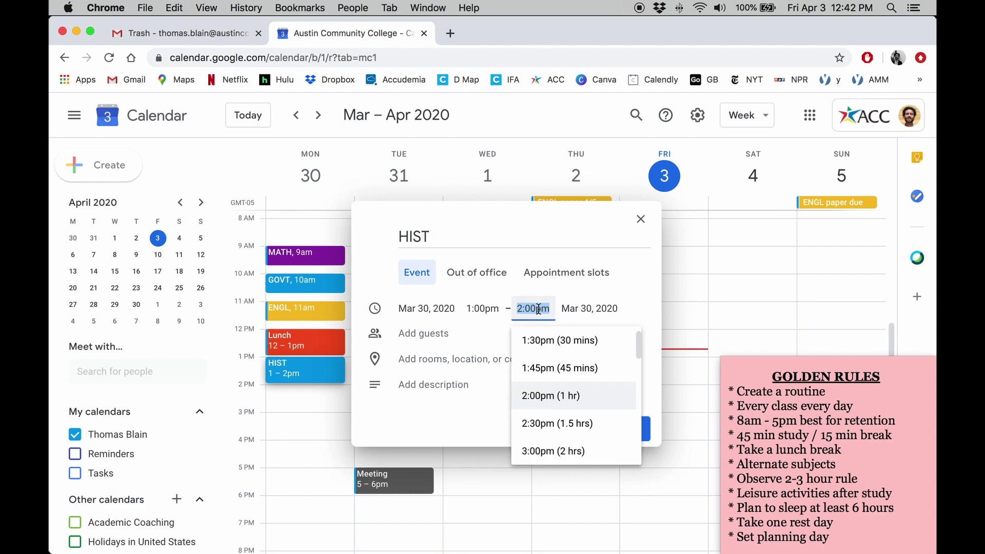
click(539, 367)
click(549, 429)
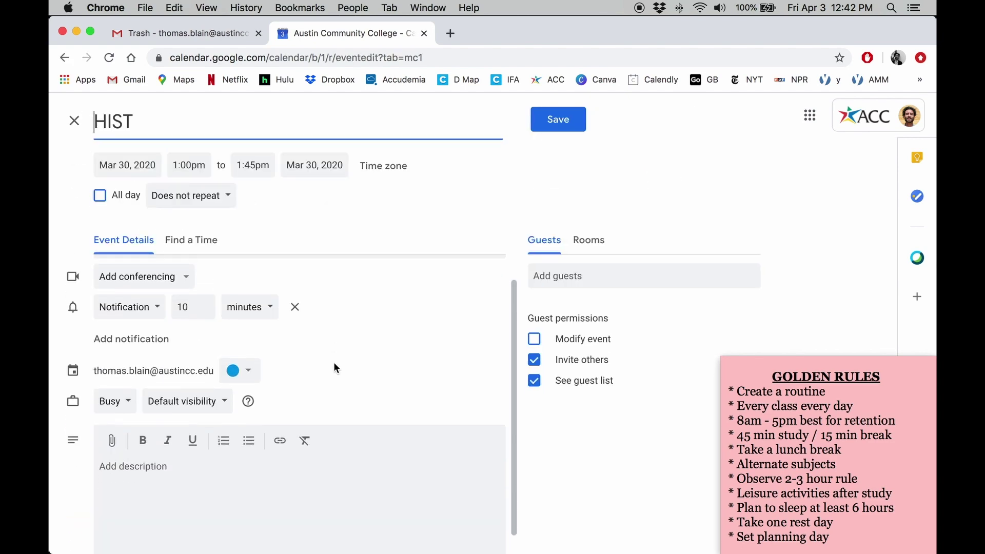
Color the HIST event green and add the description 'Review chapters 3 & 4'
click(247, 364)
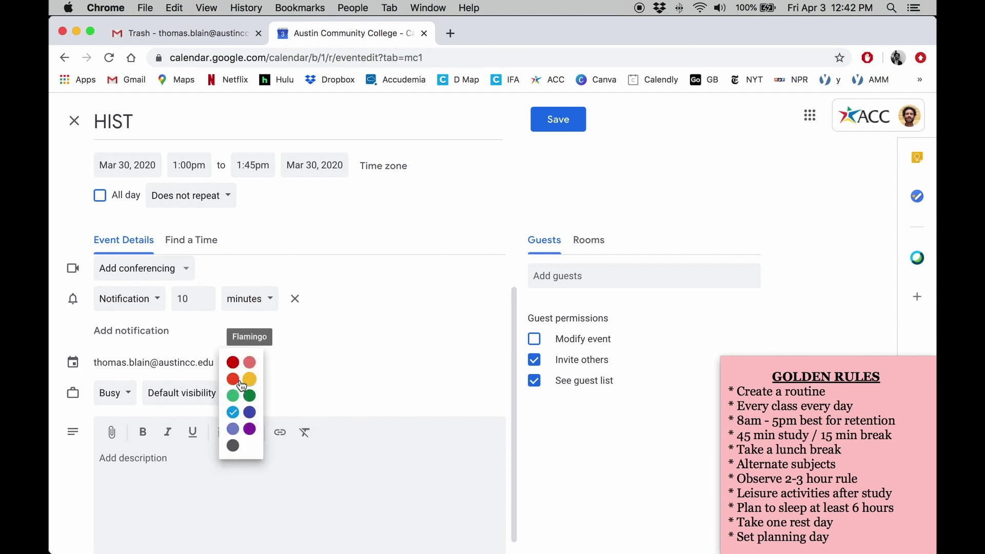
click(234, 397)
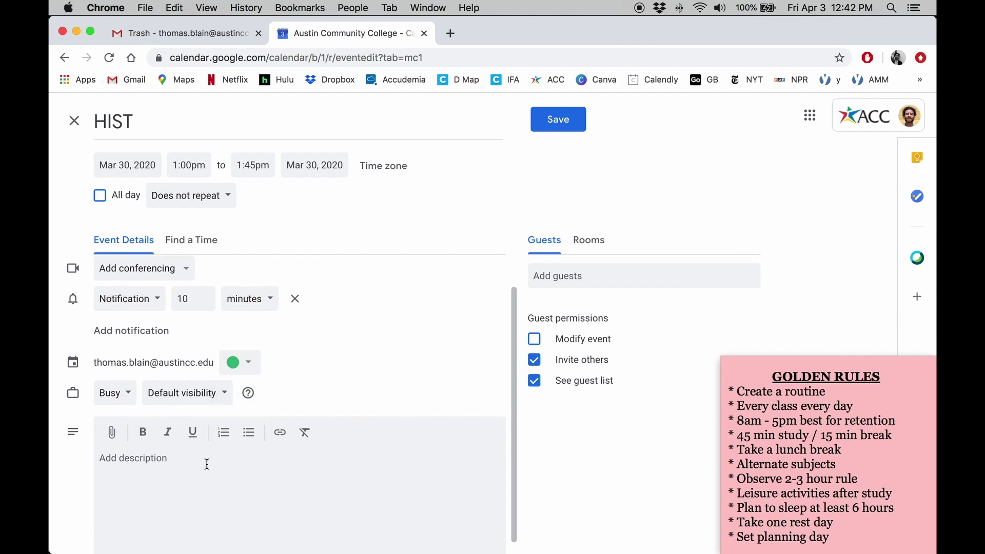
text(Review chapters 3 & 4)
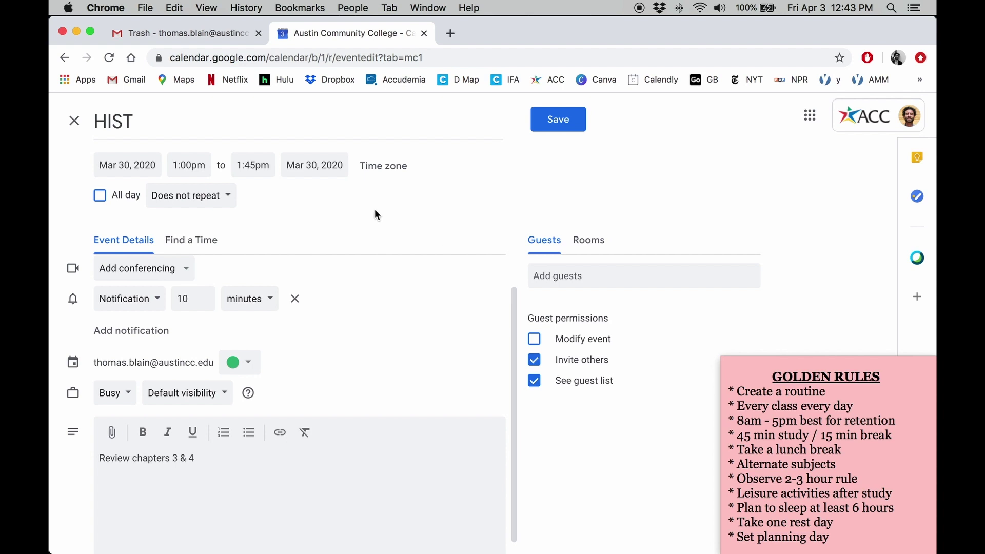
Make HIST repeat every weekday, Monday to Friday, and save it
click(220, 197)
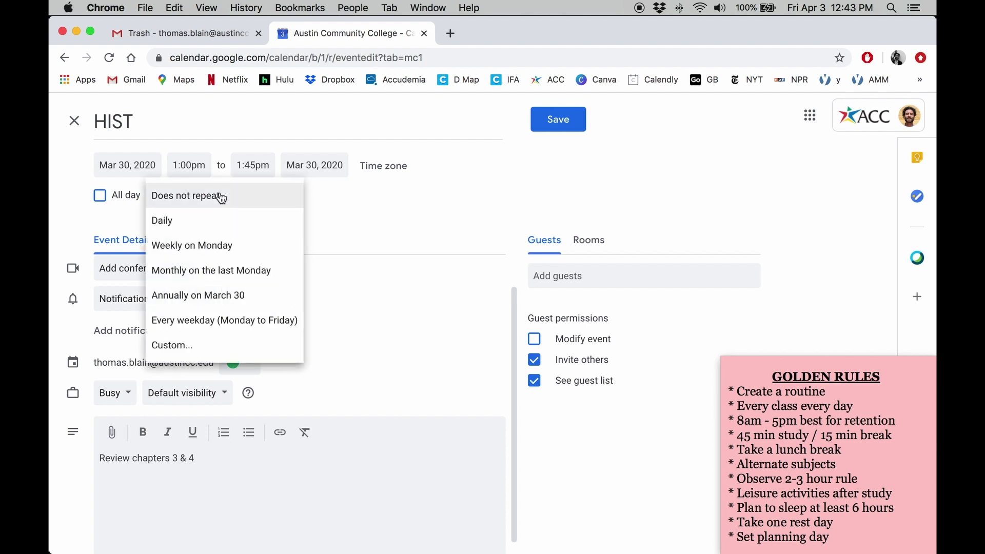
click(216, 320)
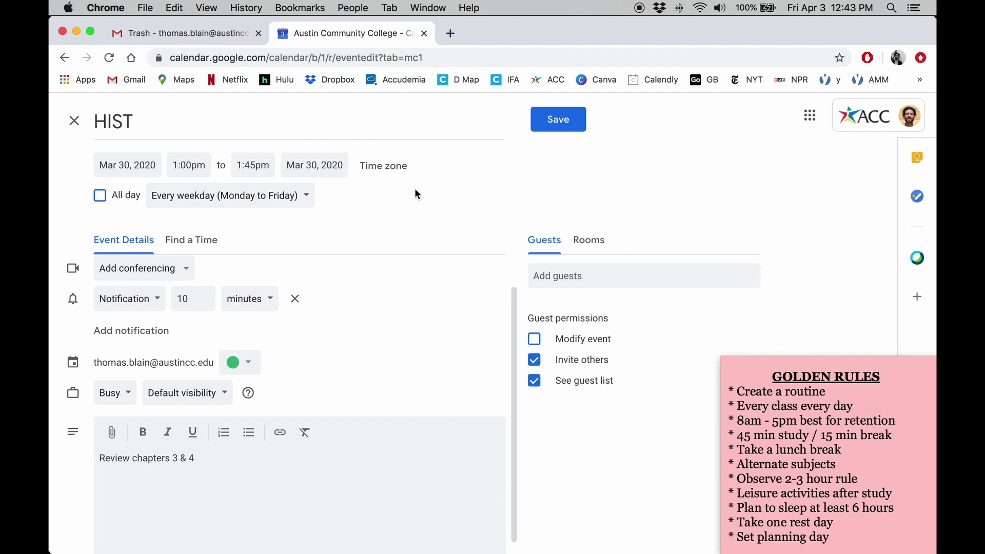
click(552, 121)
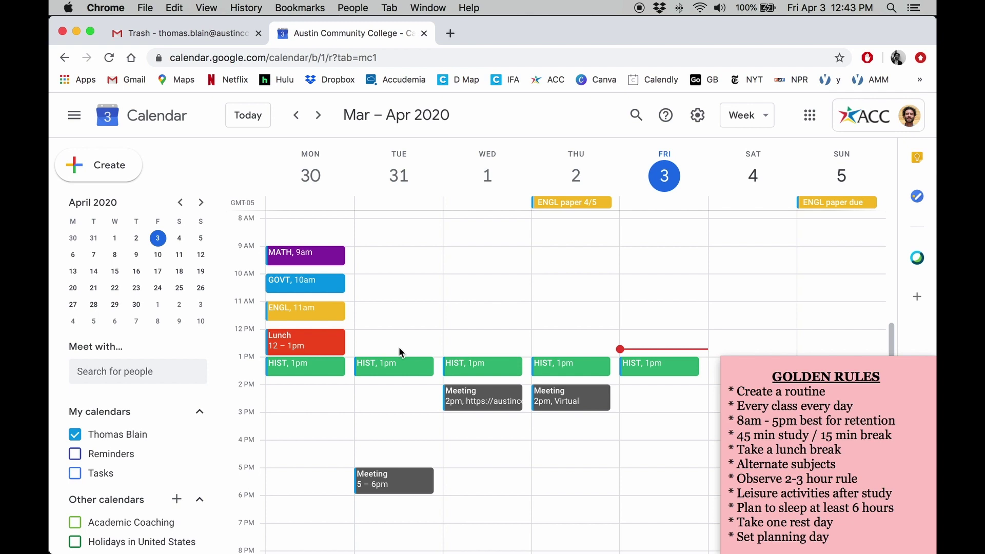
Show the details card of Monday's 1pm HIST event in the week view
click(326, 368)
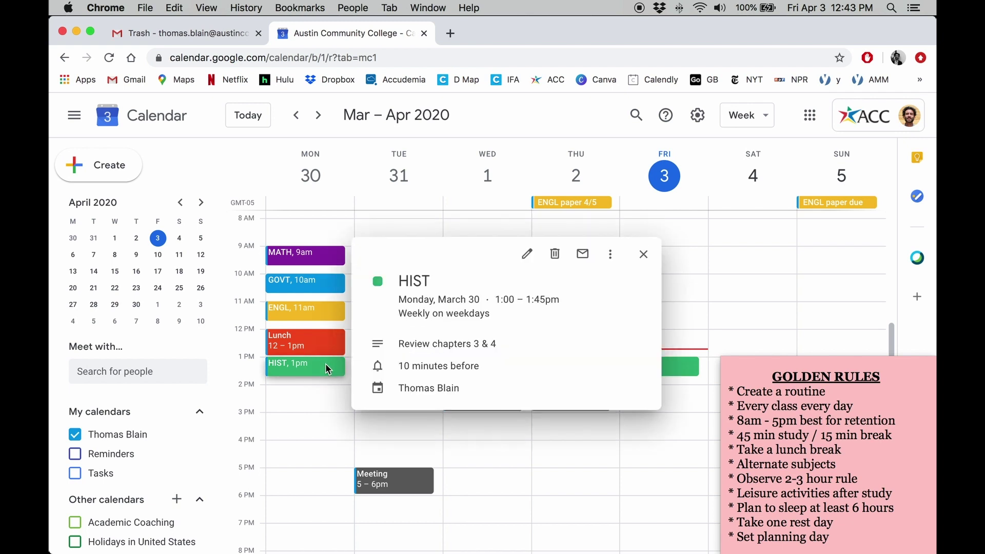
Change the HIST event's repeat setting to 'Does not repeat' and save it
click(528, 256)
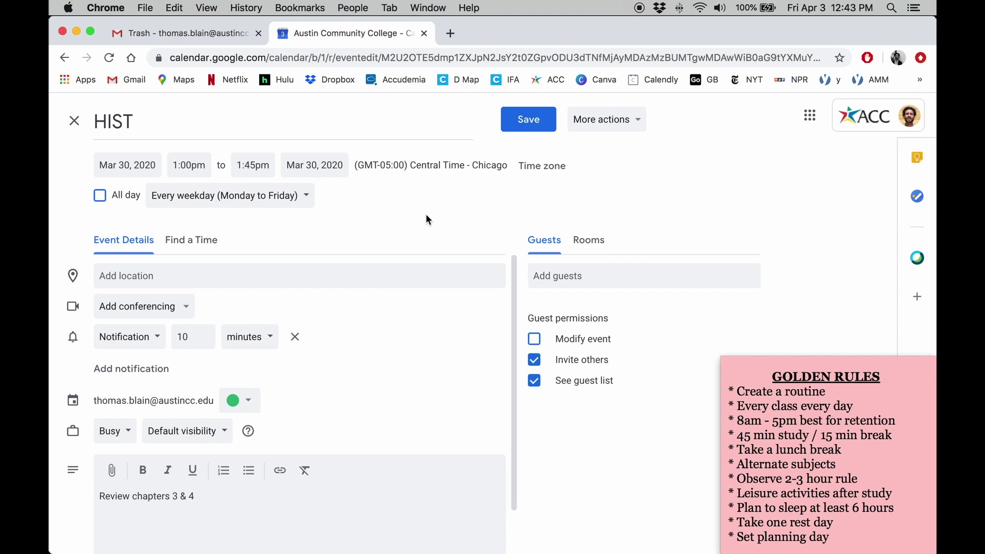
click(306, 196)
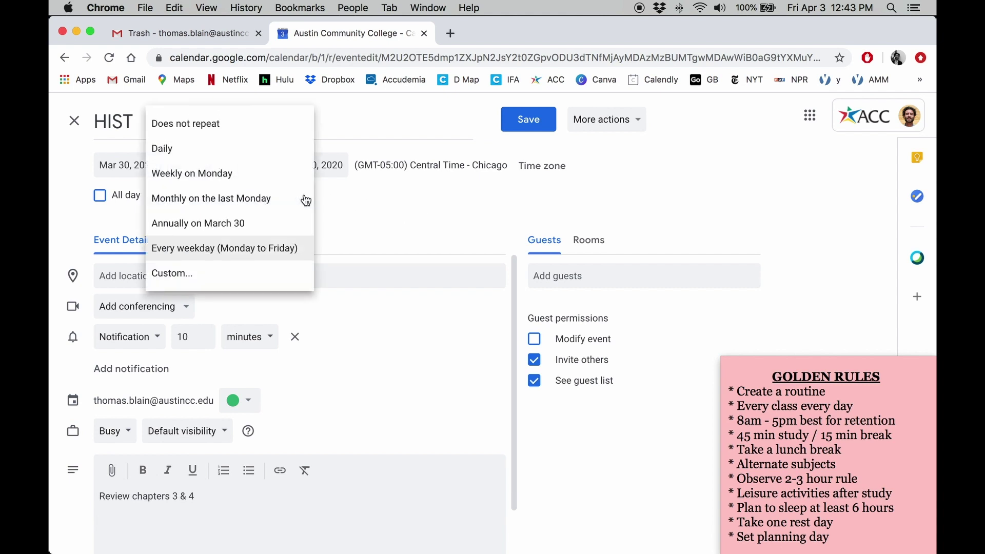
click(271, 133)
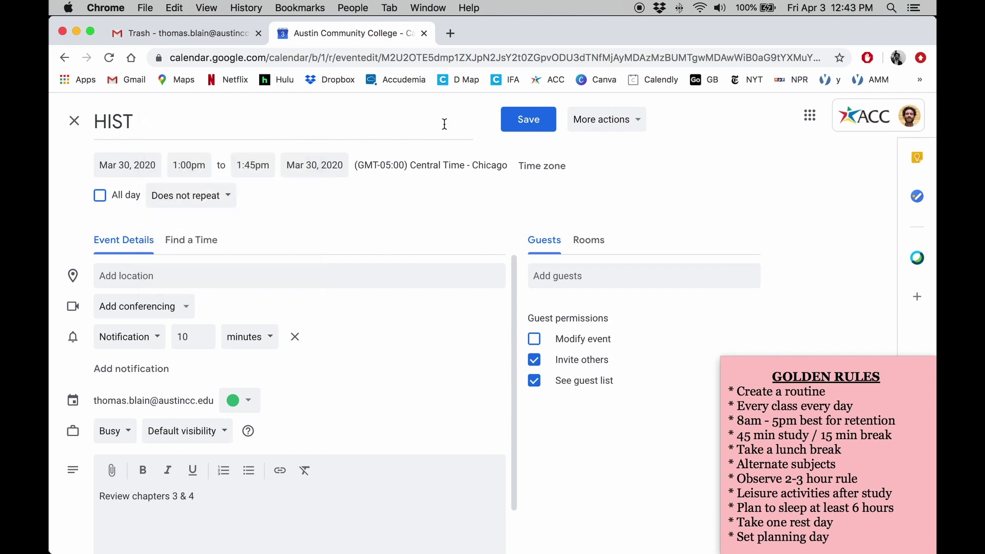
click(520, 121)
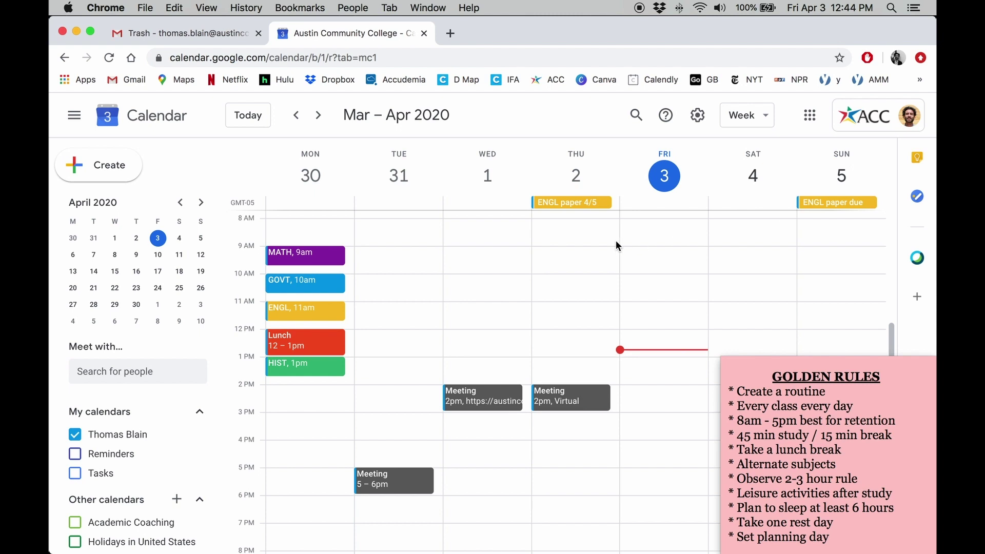
Add a yellow all-day event 'ENGL paper 4/5' on Tuesday March 31 and save it
click(394, 203)
text(ENGL )
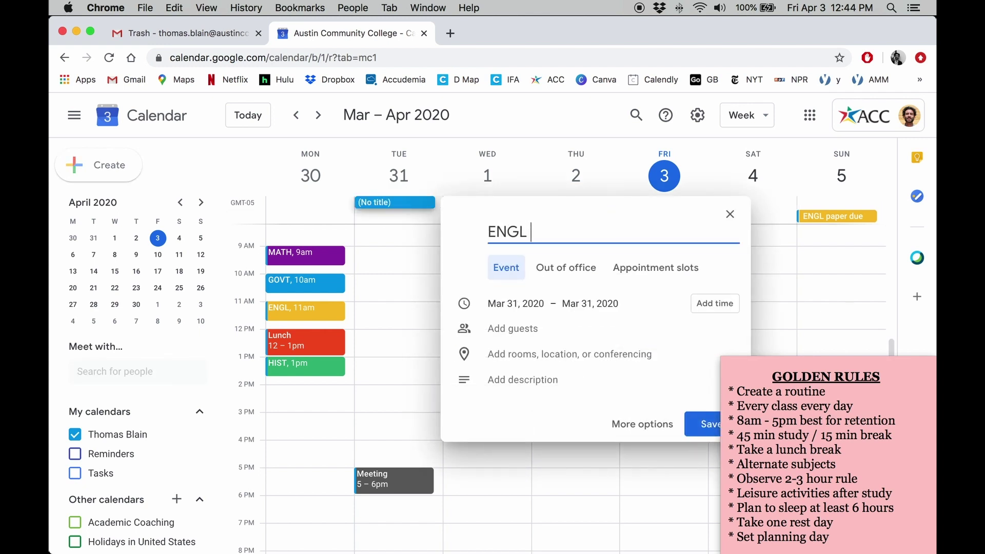
text(paper 4/5)
click(616, 425)
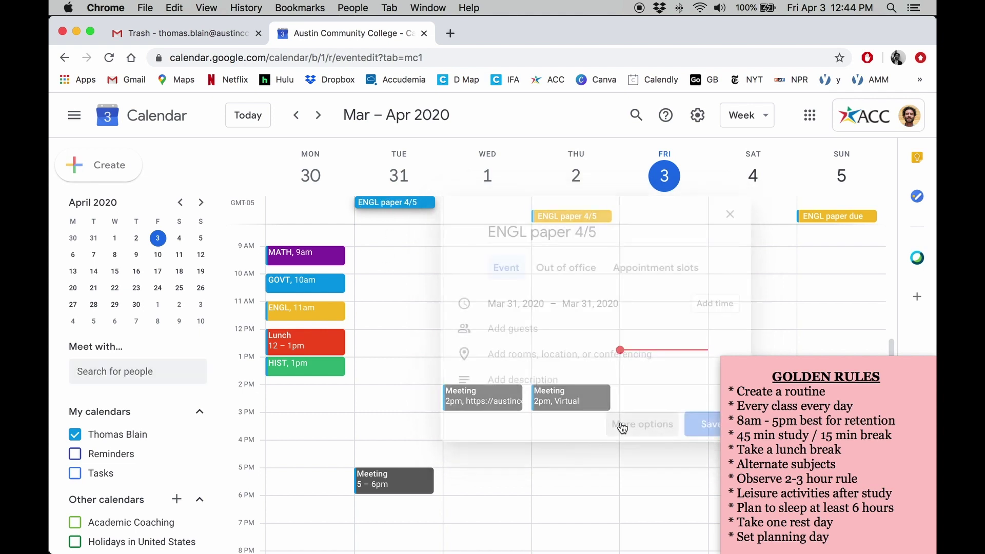
click(246, 371)
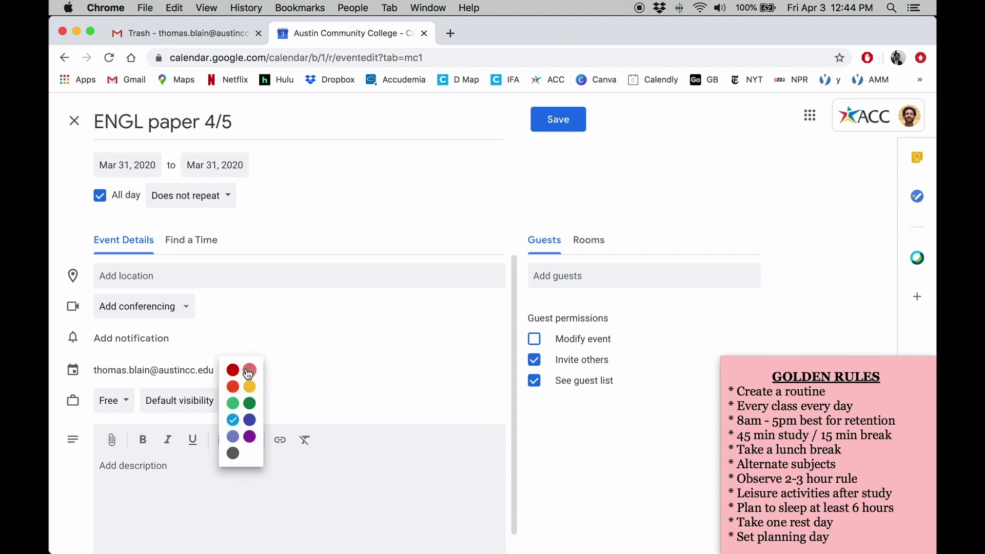
click(249, 386)
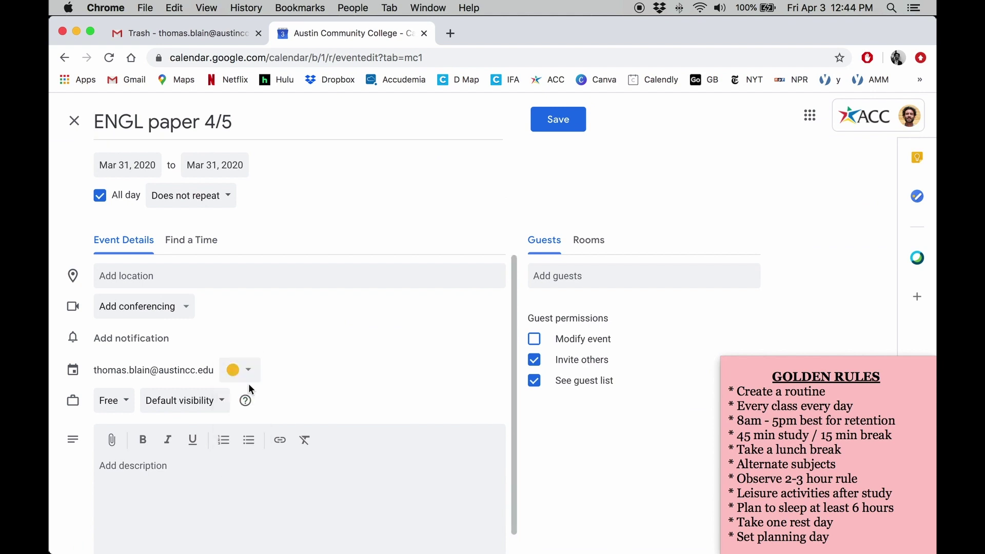
click(554, 120)
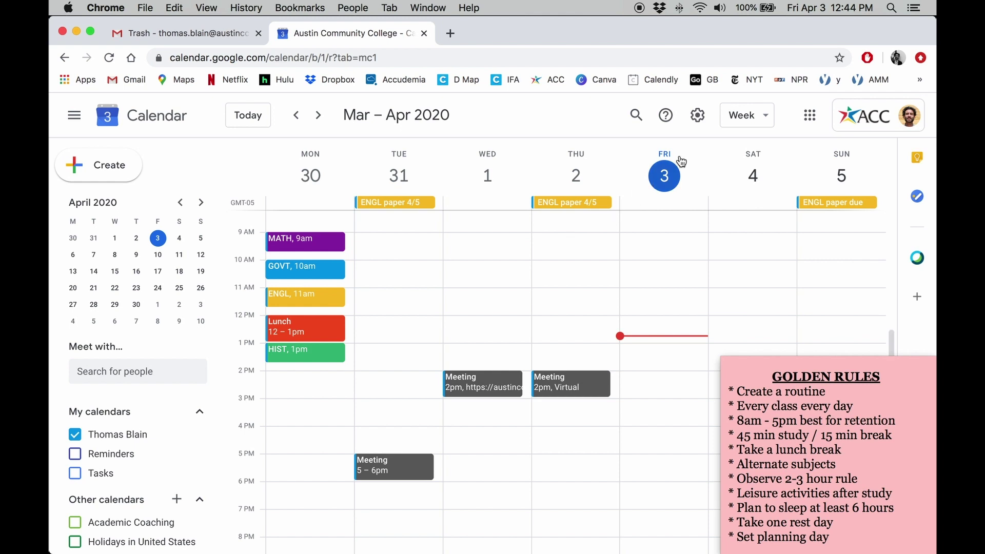
Switch the calendar to Schedule view to list upcoming April events
click(760, 116)
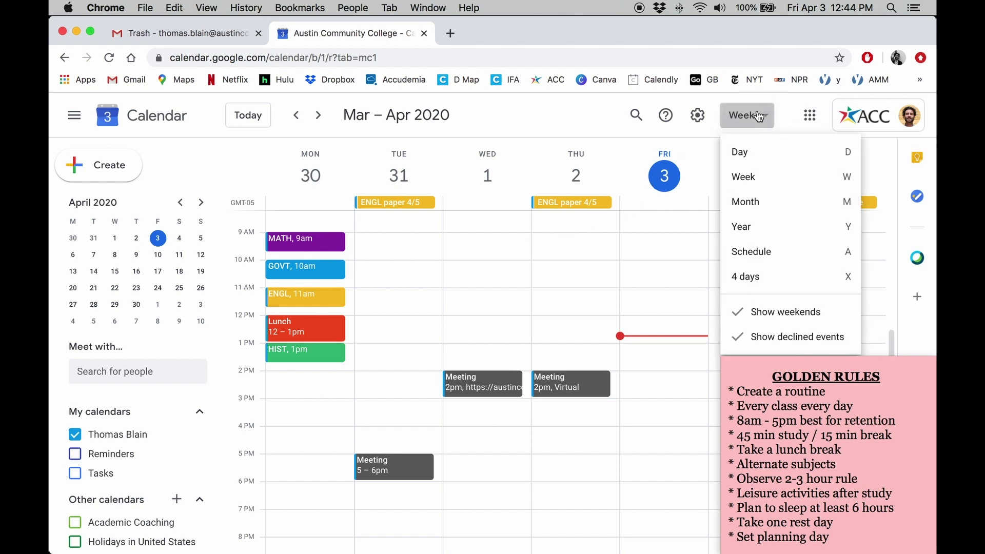
click(780, 251)
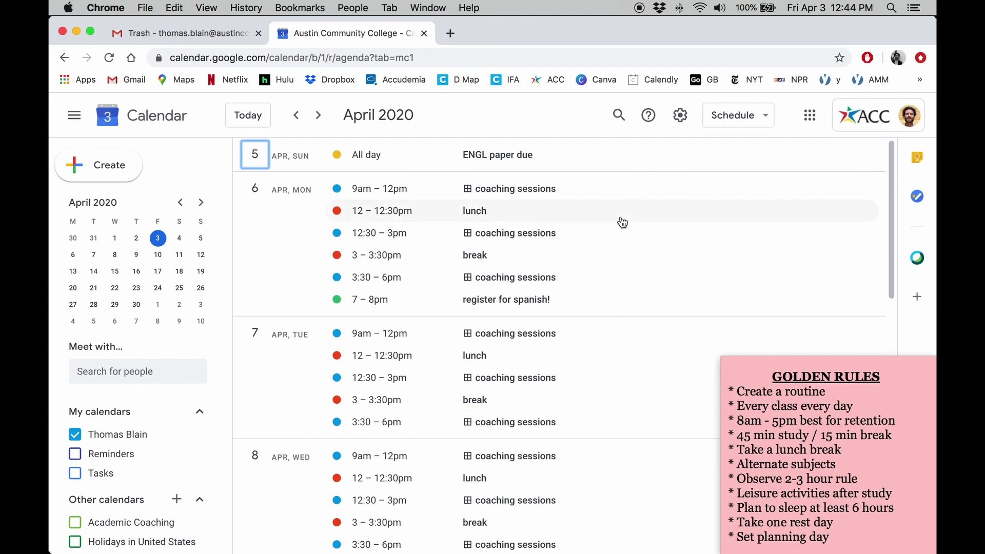
click(619, 120)
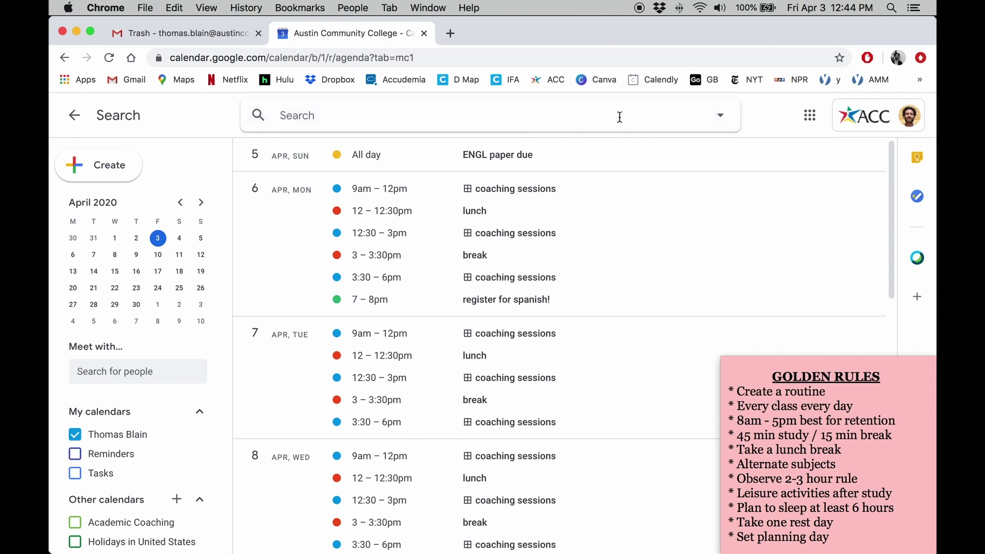
Search for 'HIST final' (May 12), then return to the Mar 30–Apr 5 week view
text(HIST final)
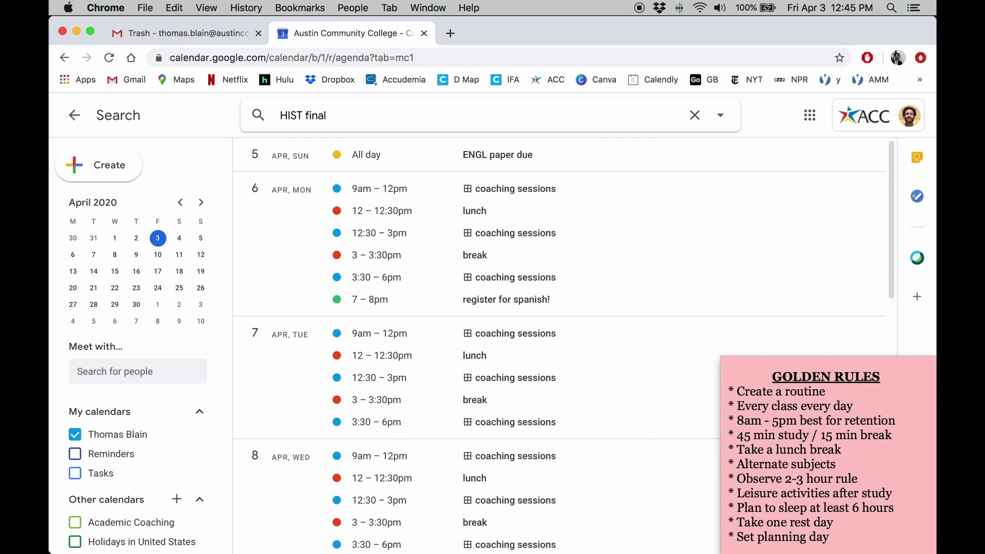
key(Return)
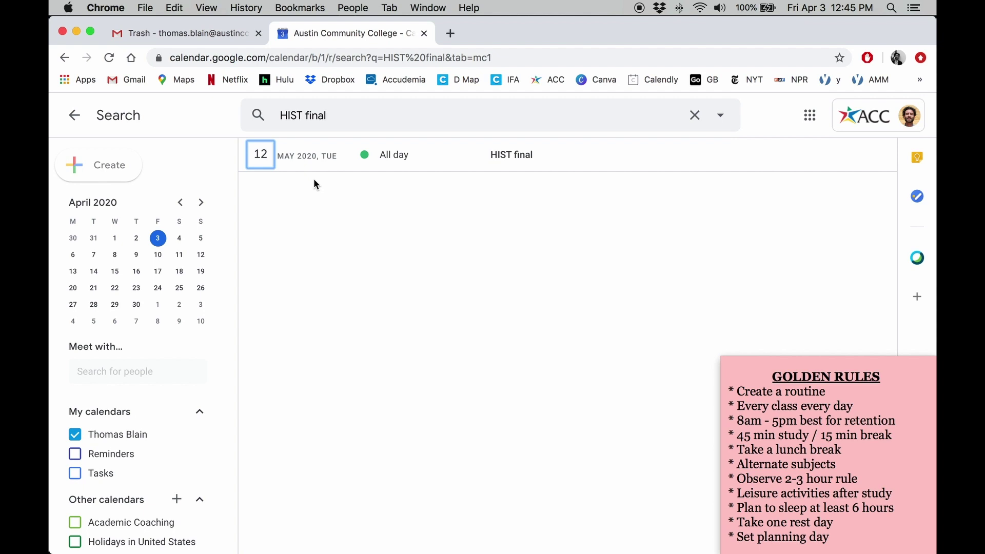
click(77, 121)
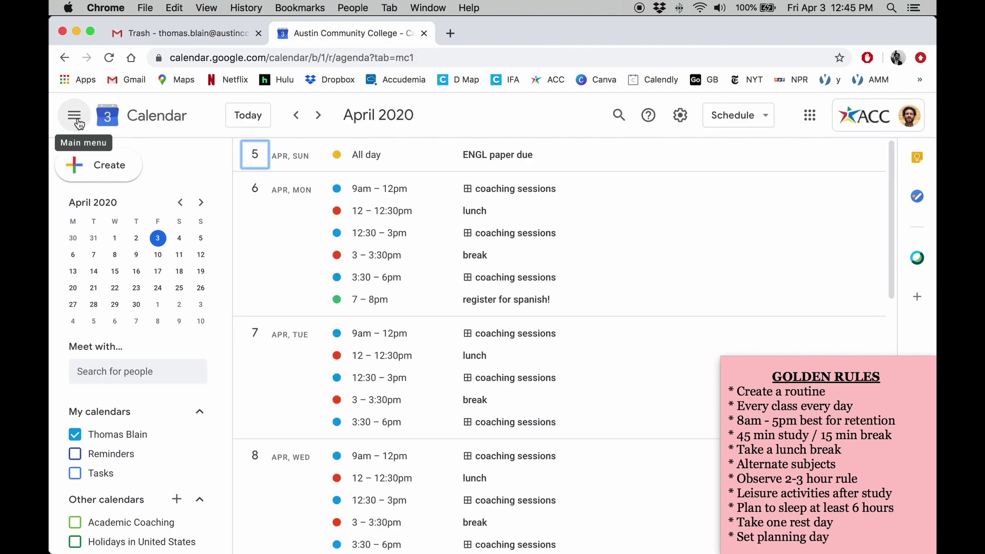
click(731, 112)
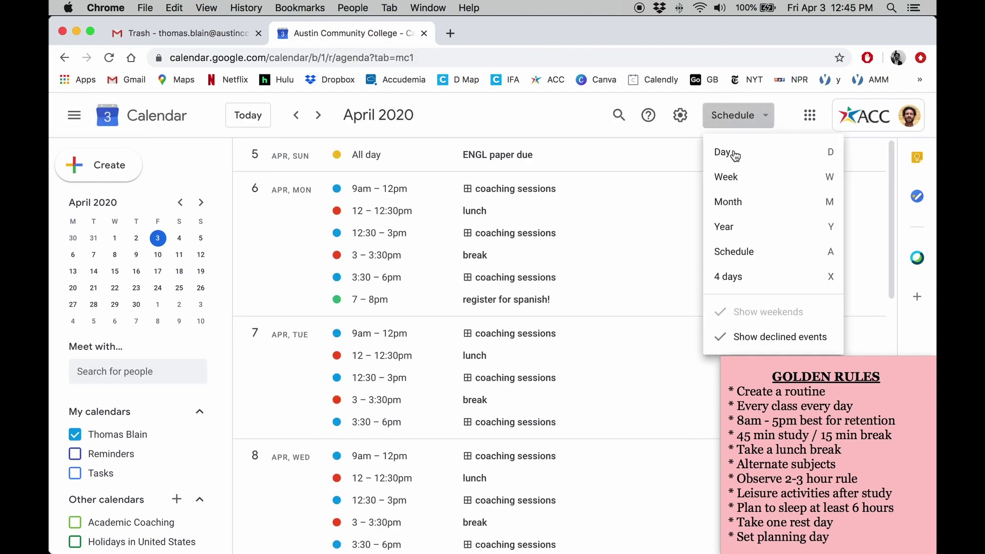
click(734, 179)
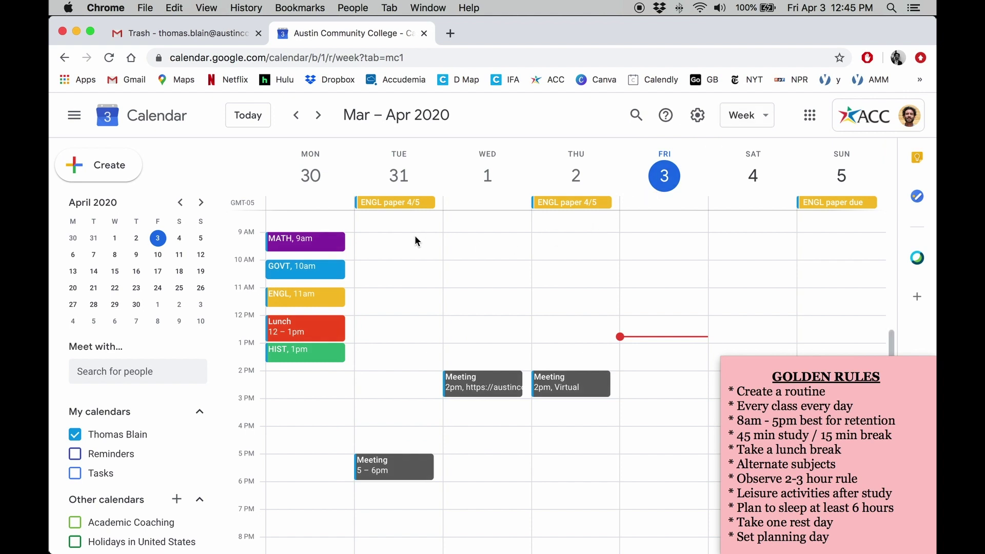